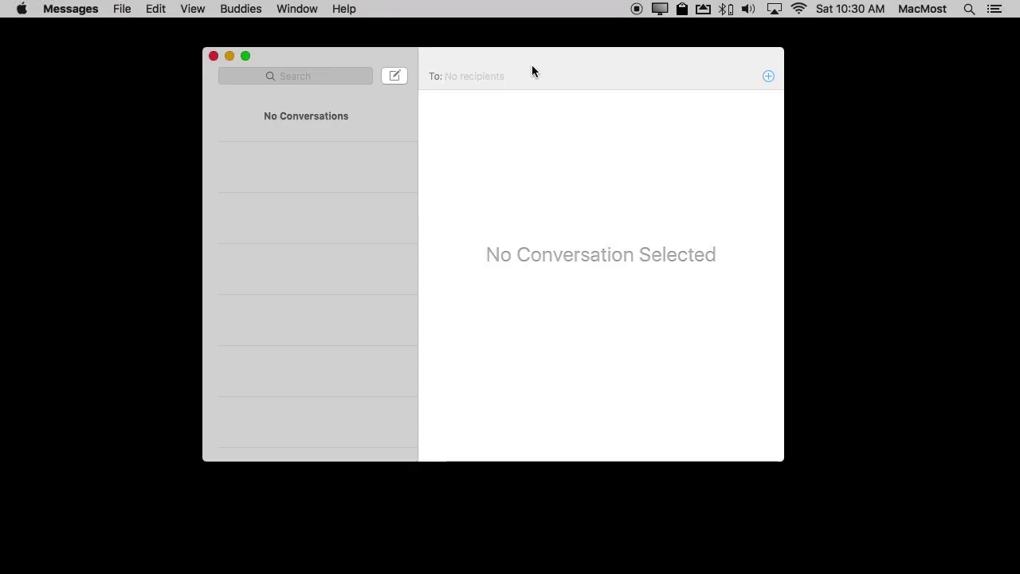
# Review the signed-in account settings in Messages preferences, then close them.
pyautogui.click(532, 65)
pyautogui.moveTo(444, 568)
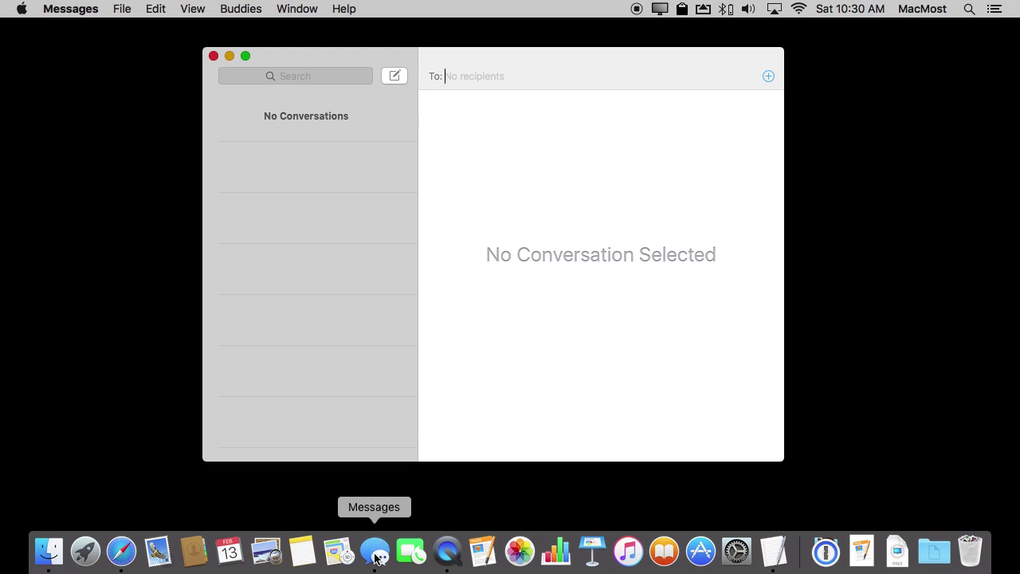
pyautogui.click(79, 9)
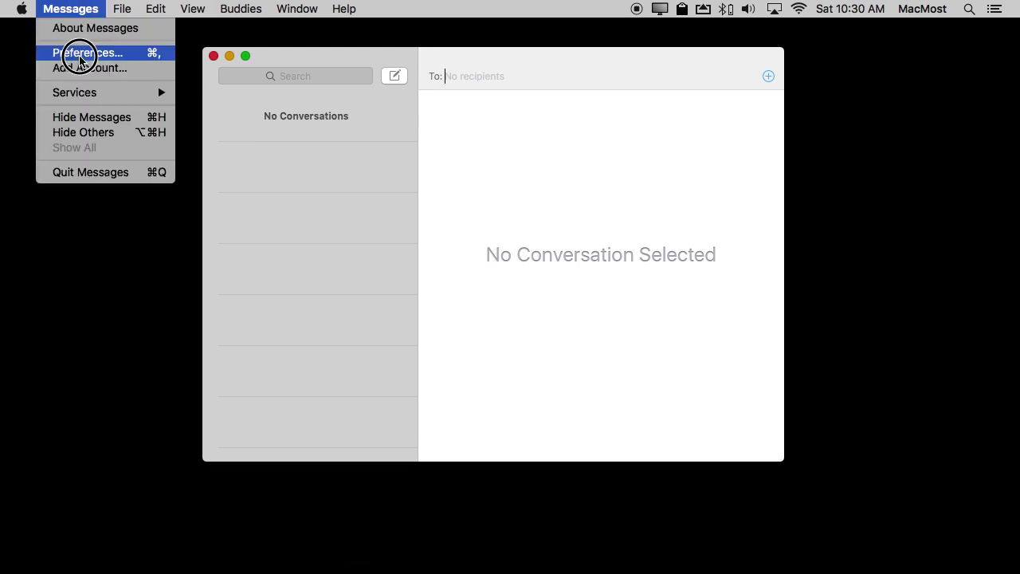
pyautogui.click(80, 60)
pyautogui.click(378, 158)
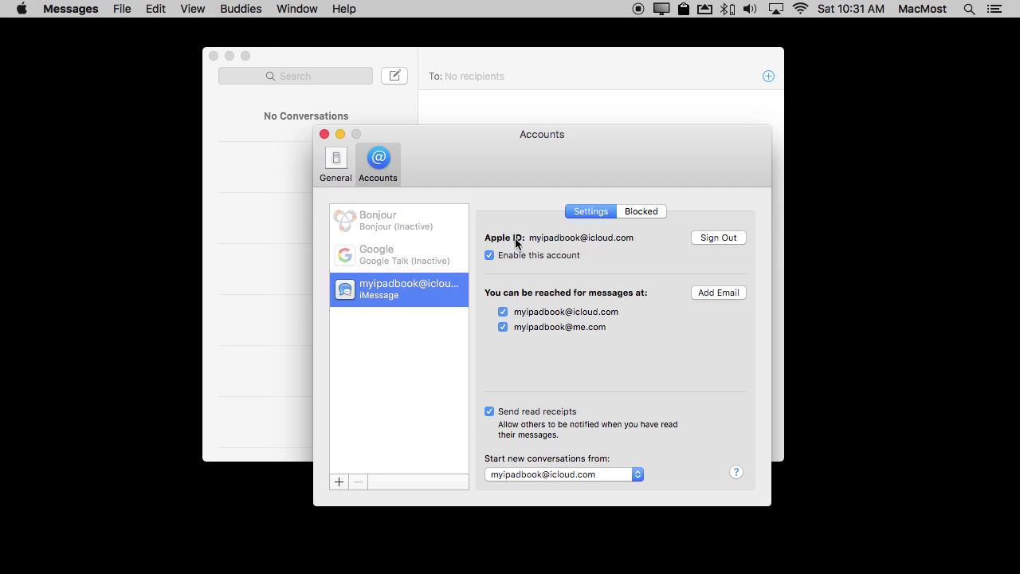
pyautogui.click(325, 134)
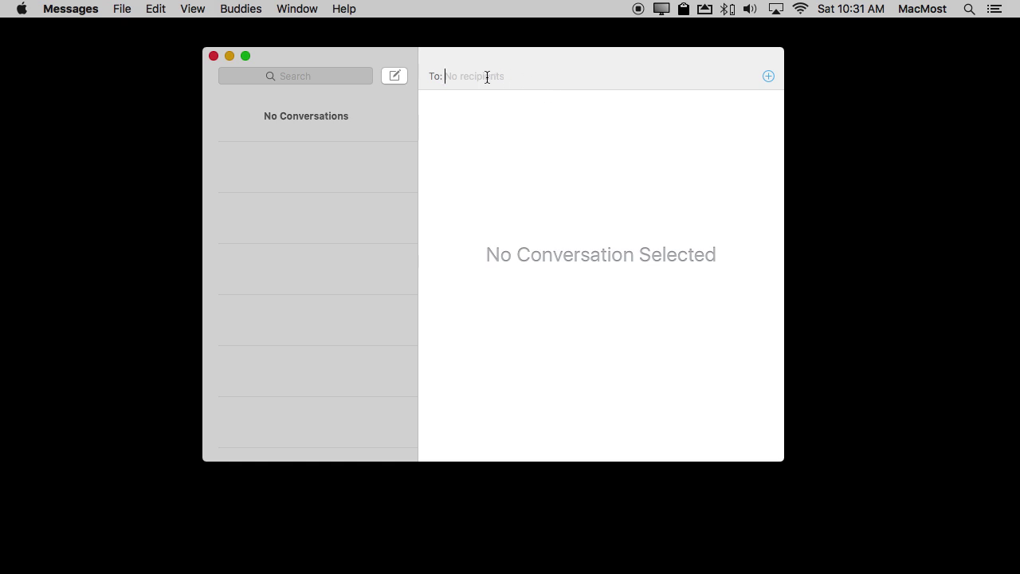
# Send 'Hello' to the demo contact and reply 'hi' from the second Mac.
pyautogui.press('super+v')
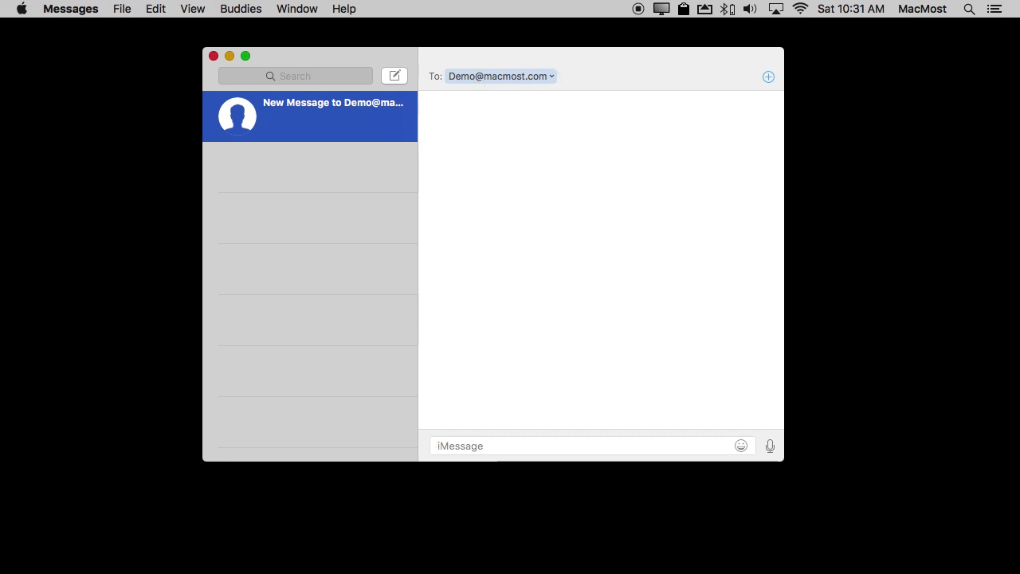
pyautogui.write('Hello')
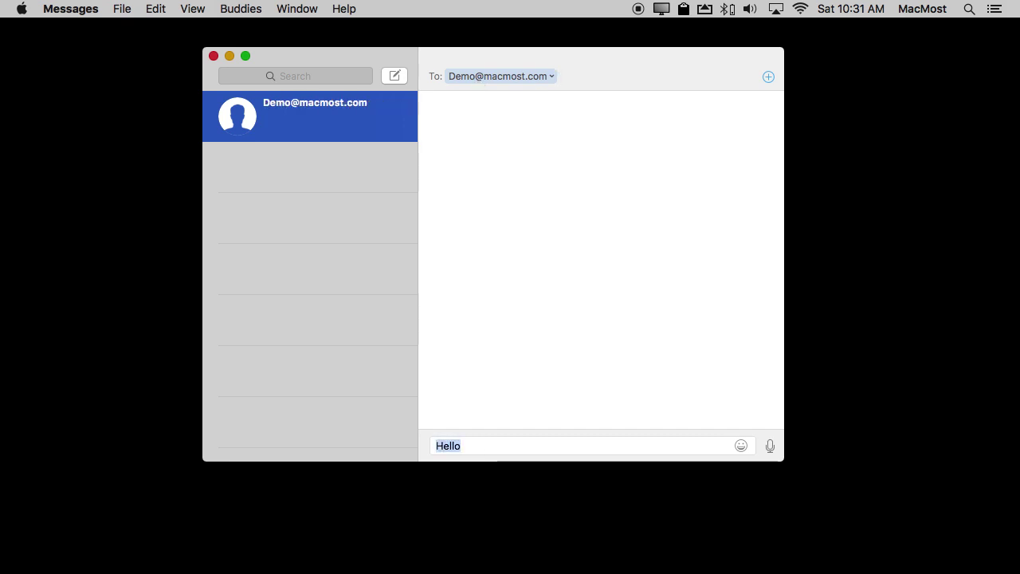
pyautogui.press('Return')
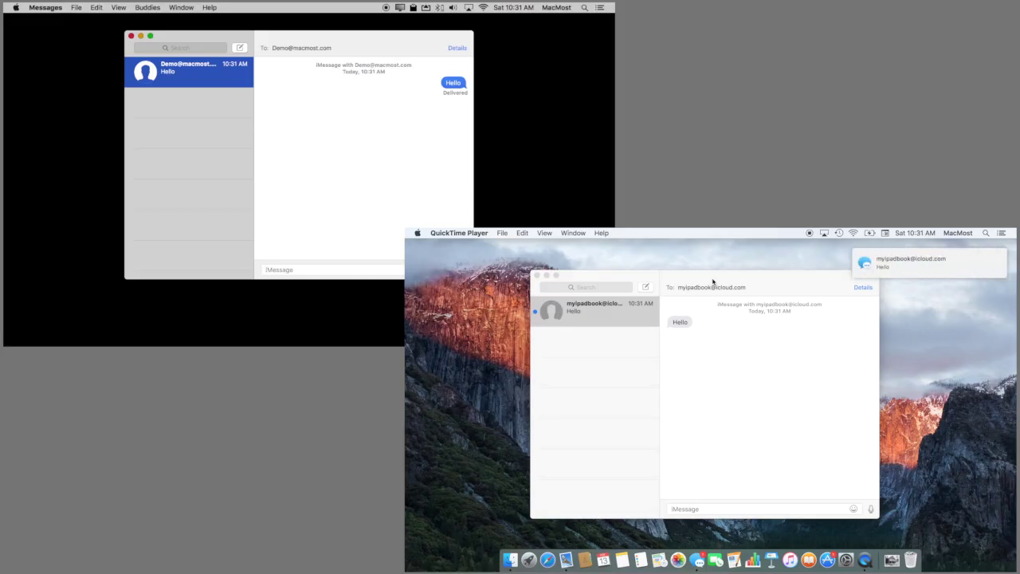
pyautogui.click(706, 509)
pyautogui.write('hi')
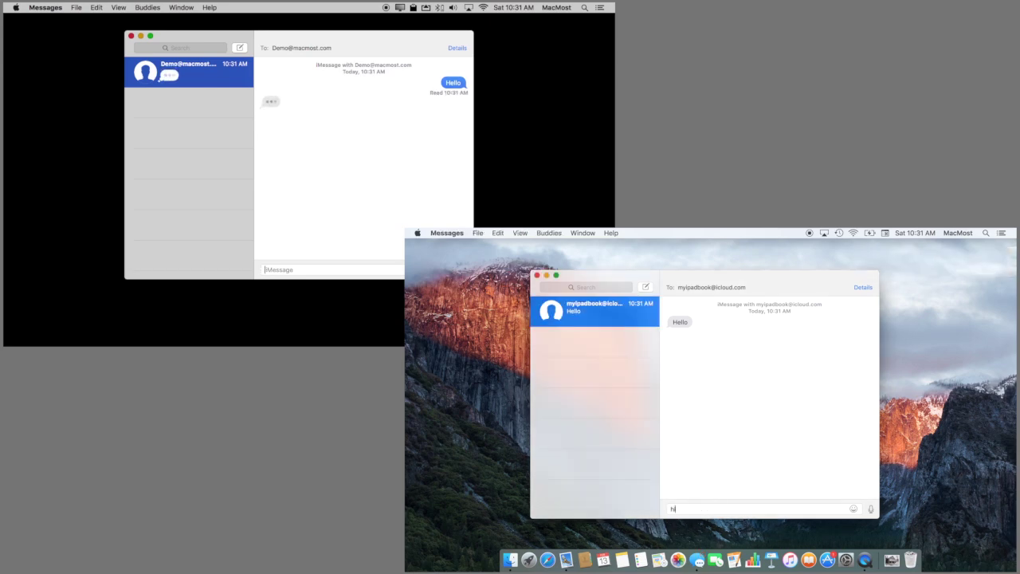
pyautogui.press('Return')
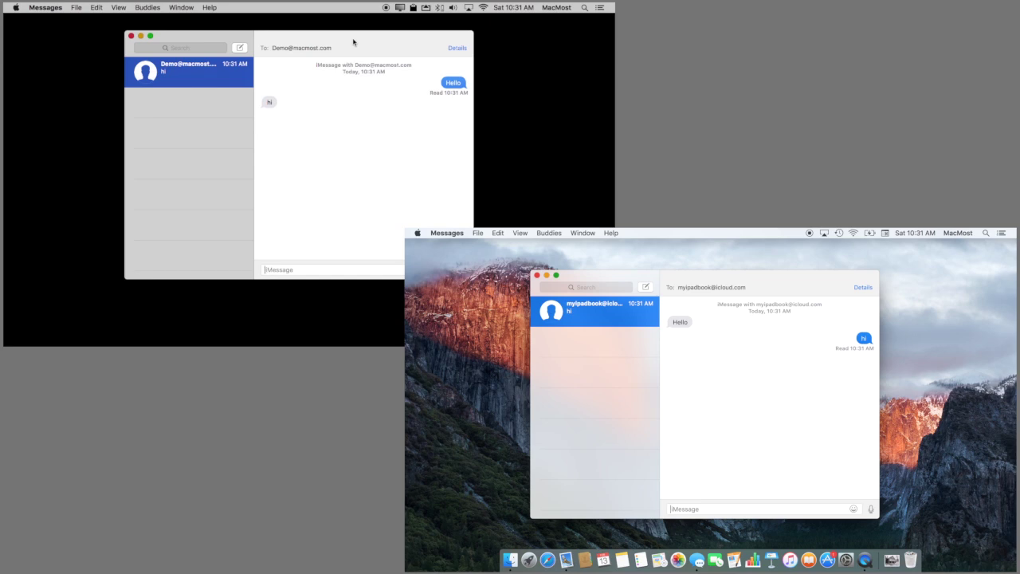
# From the conversation details, ask to share the contact's screen and accept on the second Mac.
pyautogui.click(458, 49)
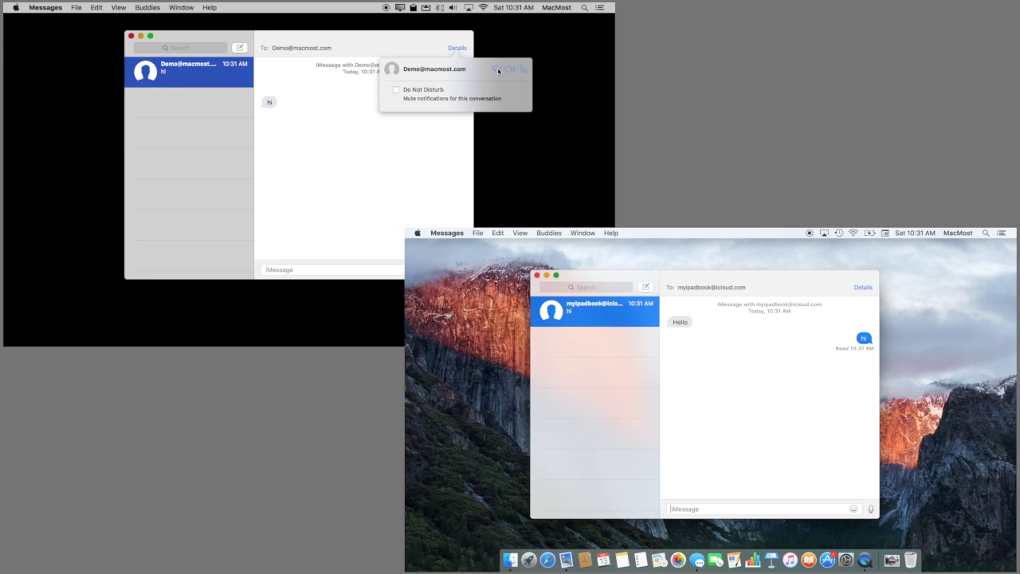
pyautogui.click(496, 72)
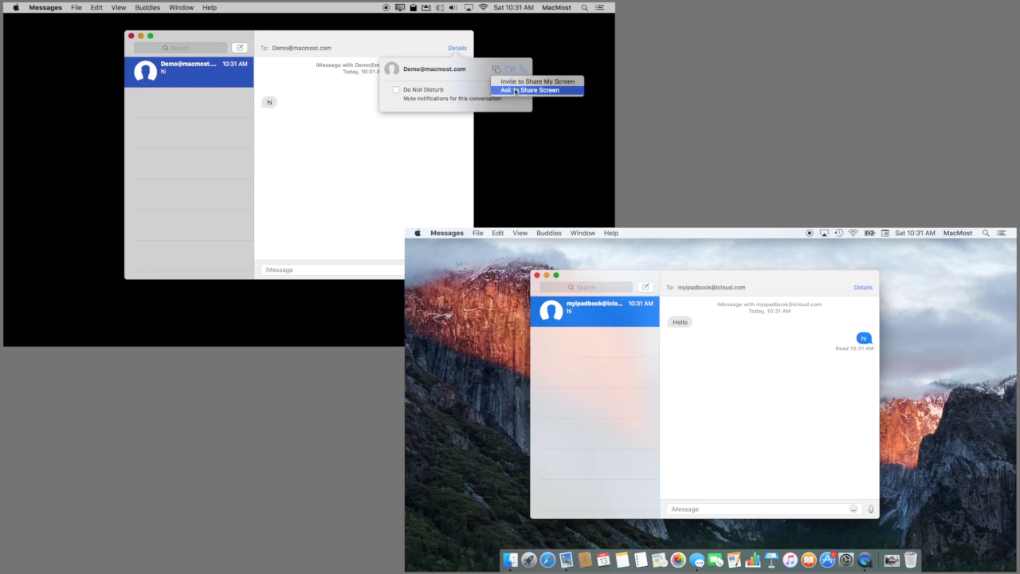
pyautogui.click(515, 90)
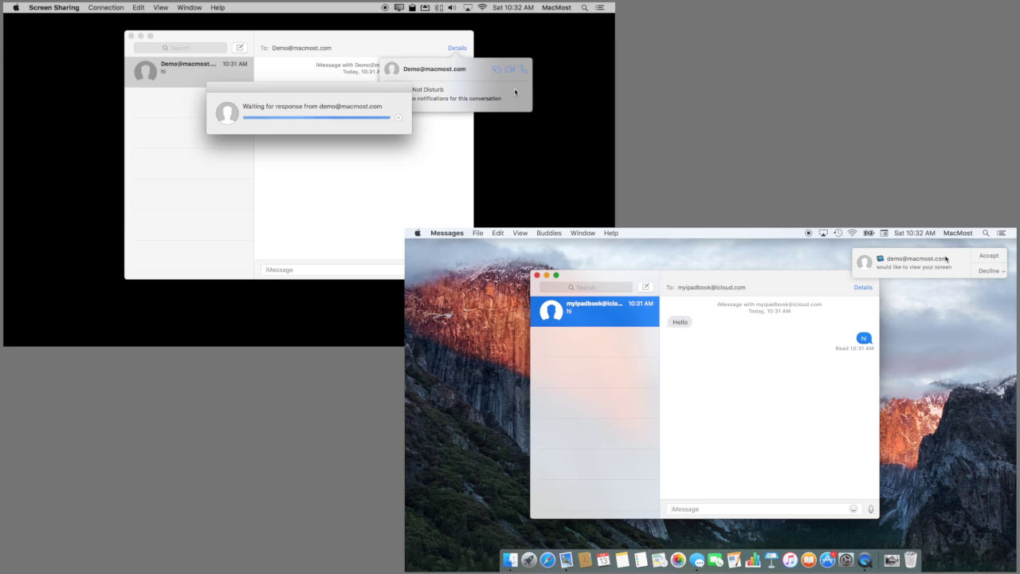
pyautogui.click(989, 255)
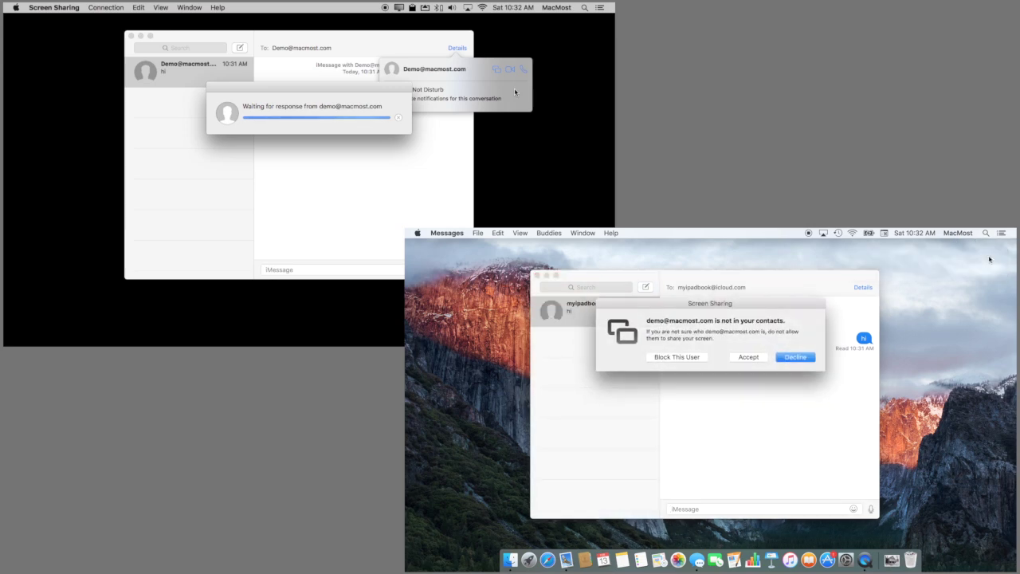
pyautogui.click(751, 357)
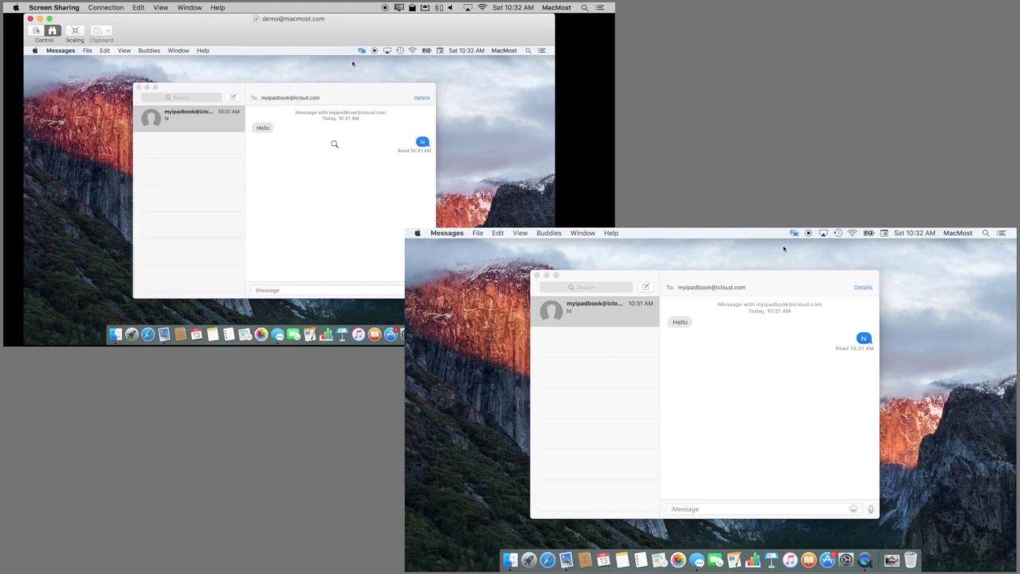
# Nudge the Screen Sharing window right, then request and allow control of the remote Mac.
pyautogui.moveTo(180, 42)
pyautogui.mouseDown()
pyautogui.moveTo(257, 71)
pyautogui.moveTo(144, 126)
pyautogui.moveTo(258, 132)
pyautogui.moveTo(207, 32)
pyautogui.mouseUp()
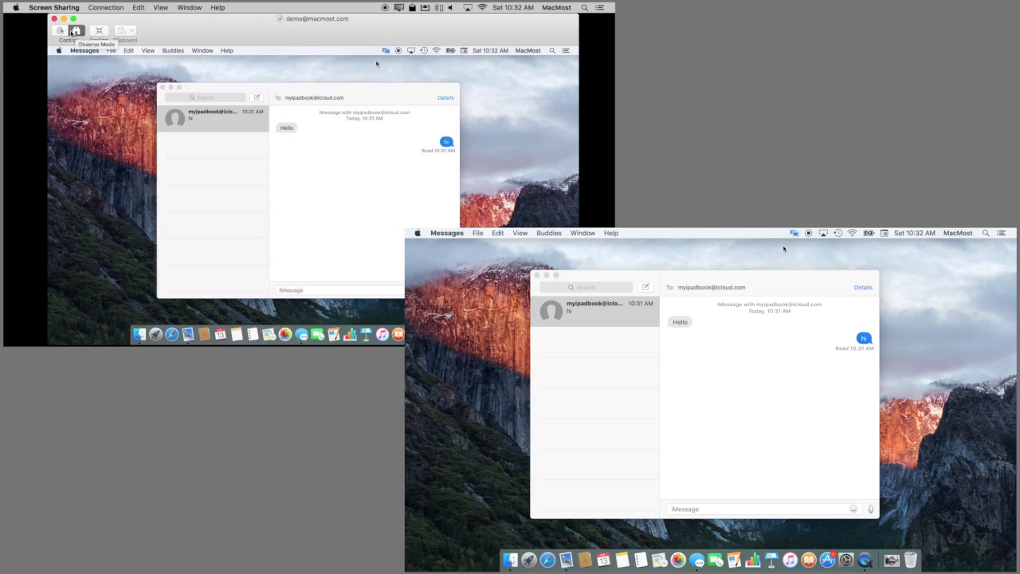
pyautogui.click(62, 32)
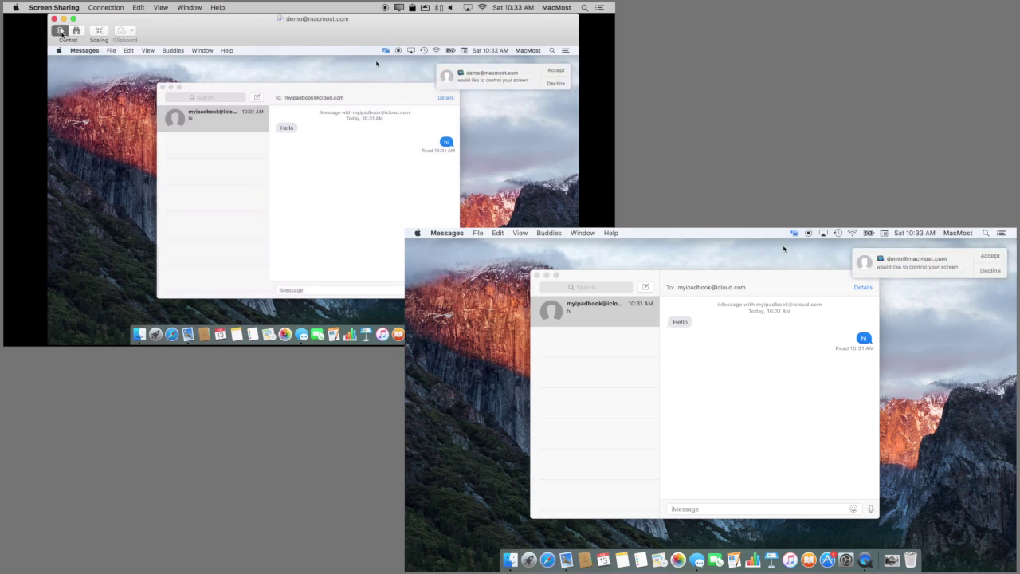
pyautogui.click(991, 257)
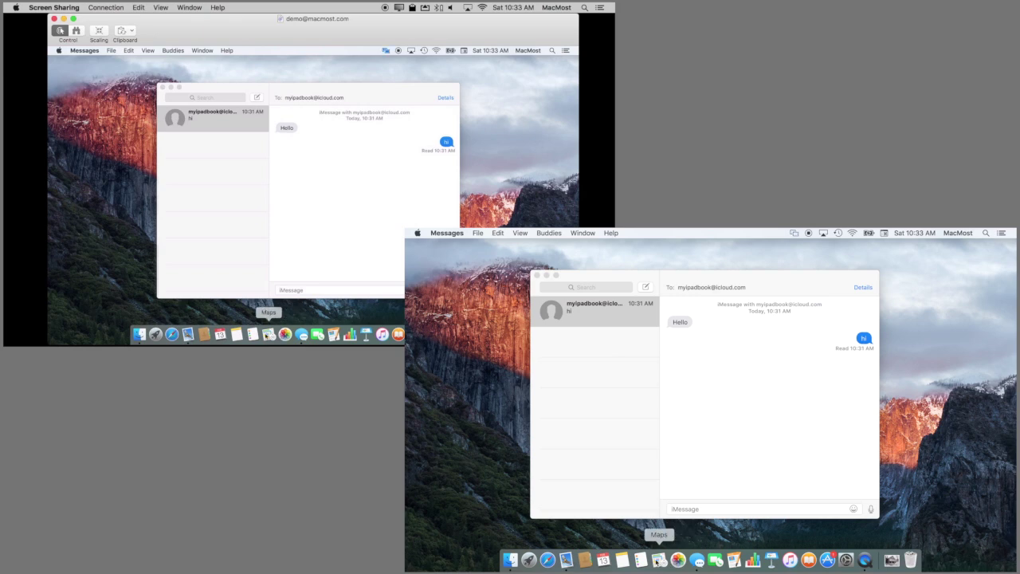
# On the remote Mac, load macmost.com in Safari and open System Preferences.
pyautogui.click(546, 559)
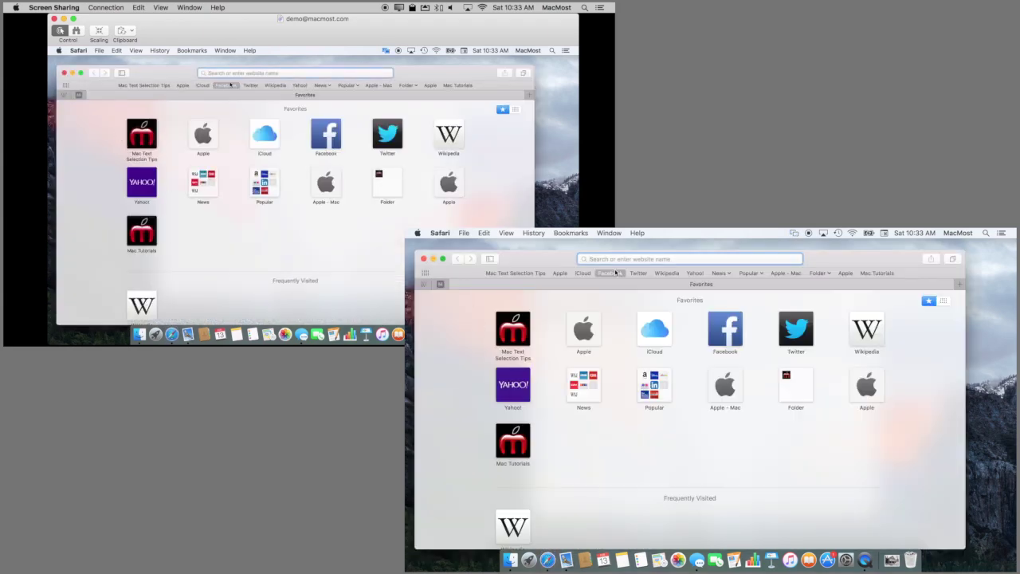
pyautogui.write('macmost.com')
pyautogui.press('Return')
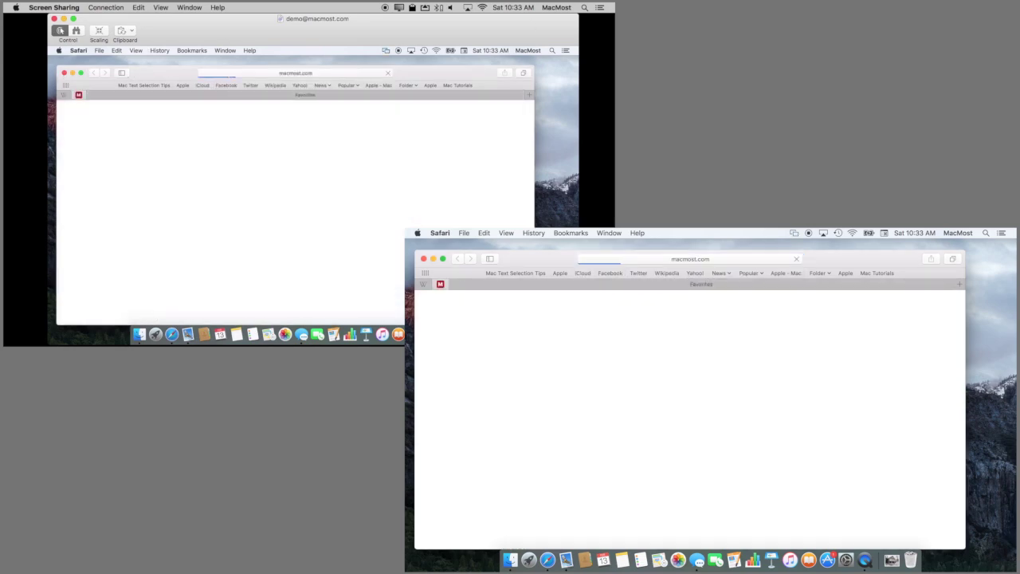
pyautogui.click(418, 233)
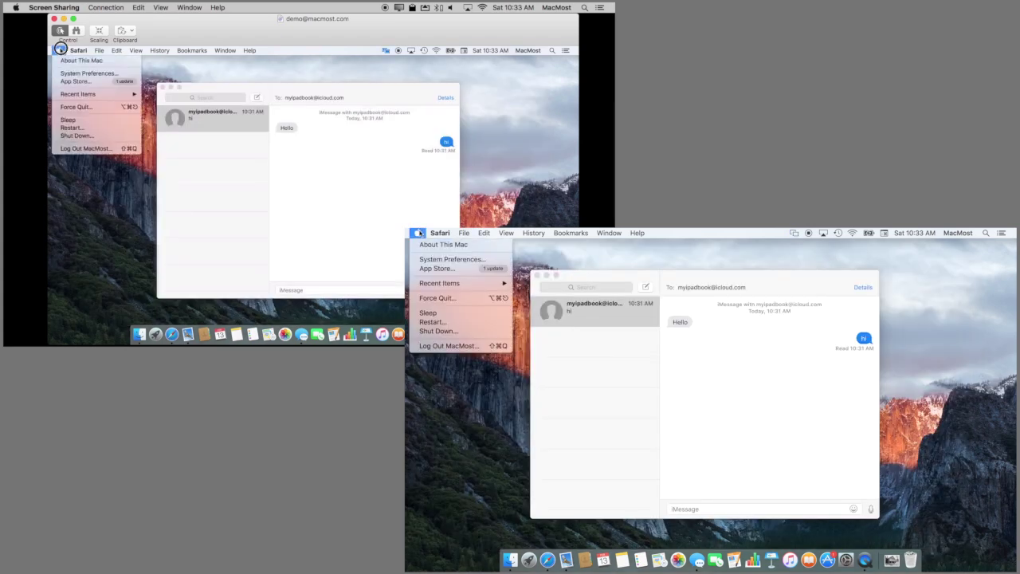
pyautogui.click(425, 259)
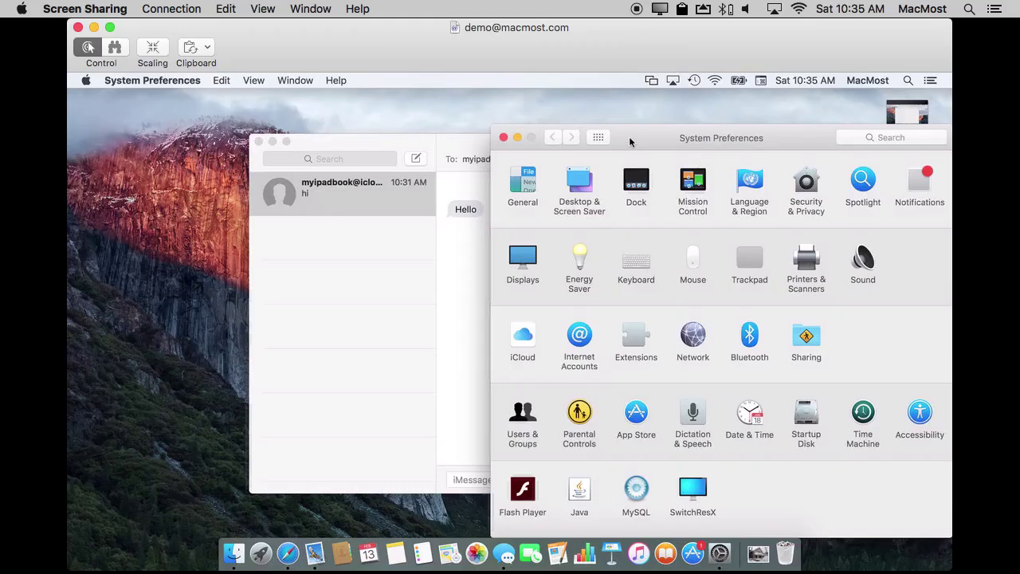
# Check the Clipboard options and toggle Scaling to full size and back to fit.
pyautogui.click(375, 43)
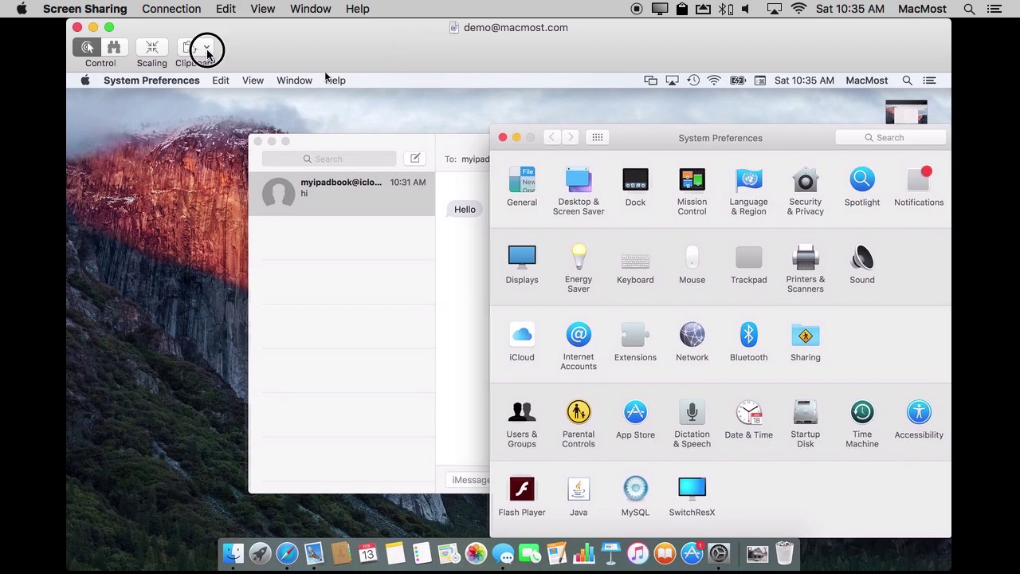
pyautogui.click(207, 53)
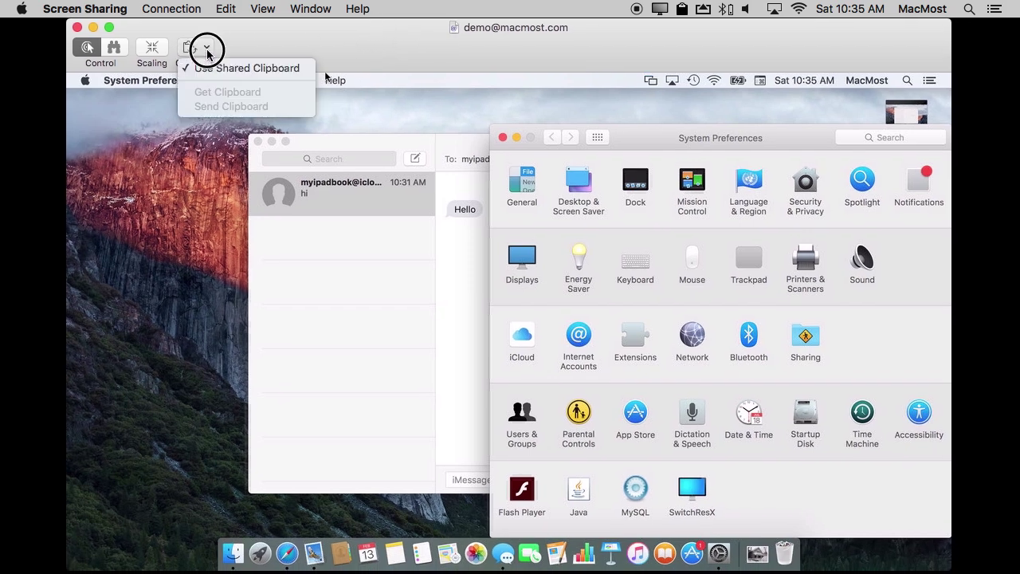
pyautogui.click(195, 48)
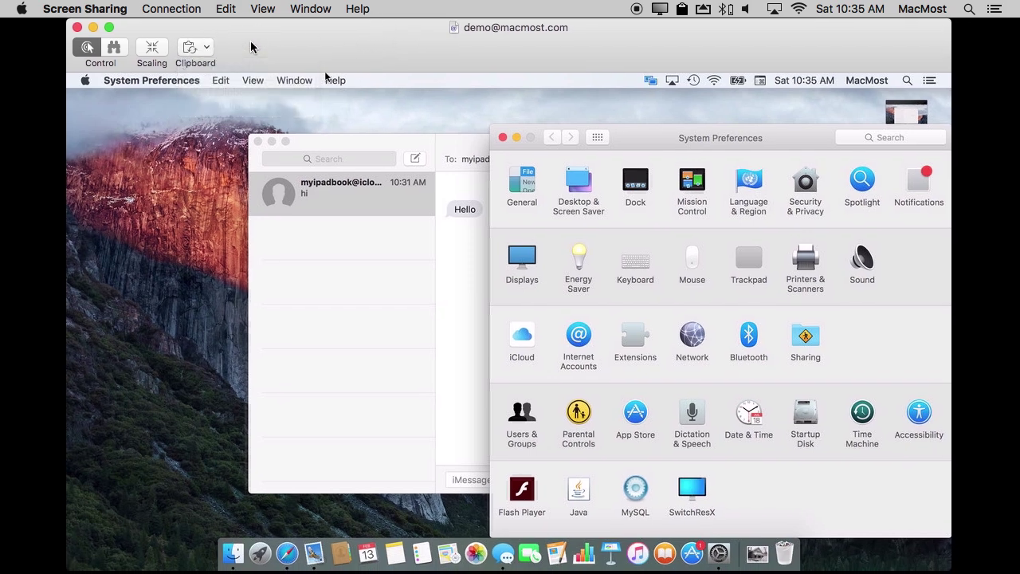
pyautogui.click(152, 49)
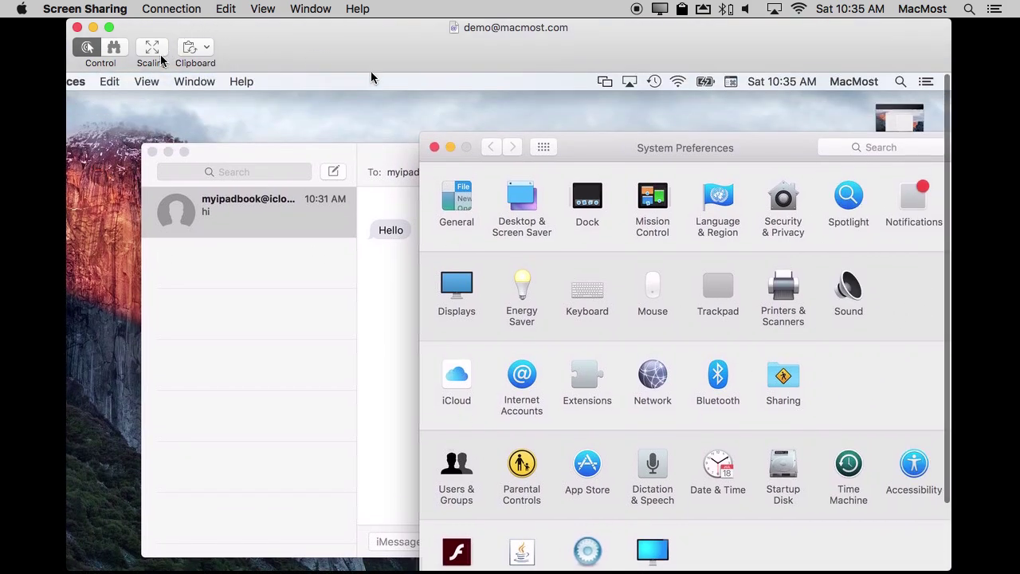
pyautogui.click(151, 53)
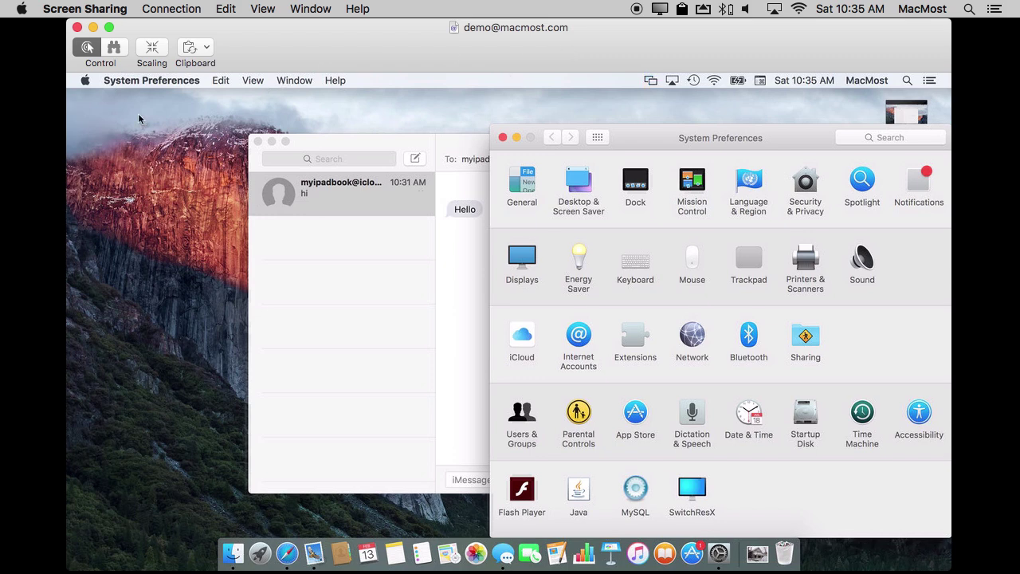
# Quit Screen Sharing to end the session.
pyautogui.click(85, 11)
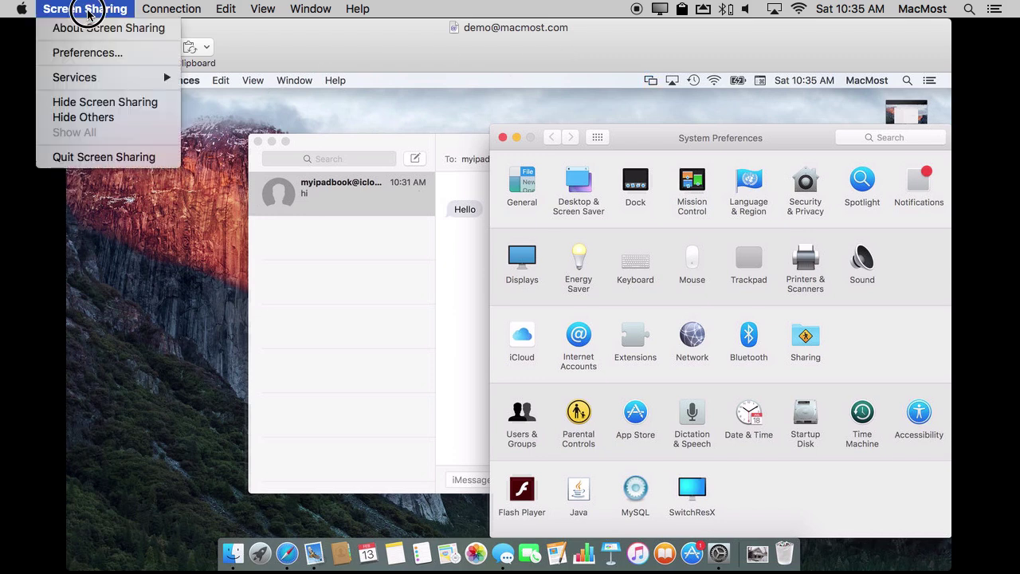
pyautogui.click(84, 10)
pyautogui.click(86, 9)
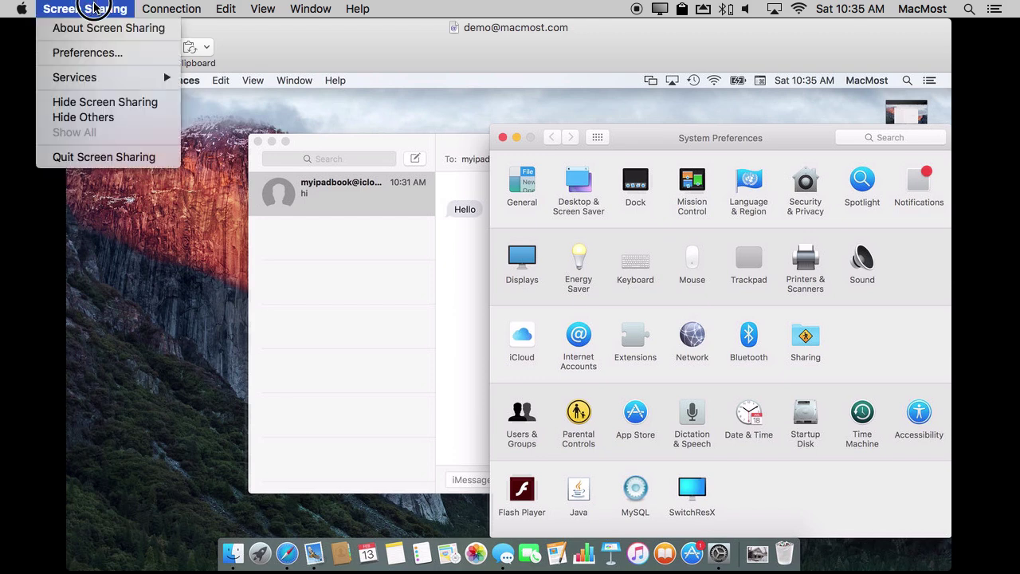
pyautogui.click(111, 157)
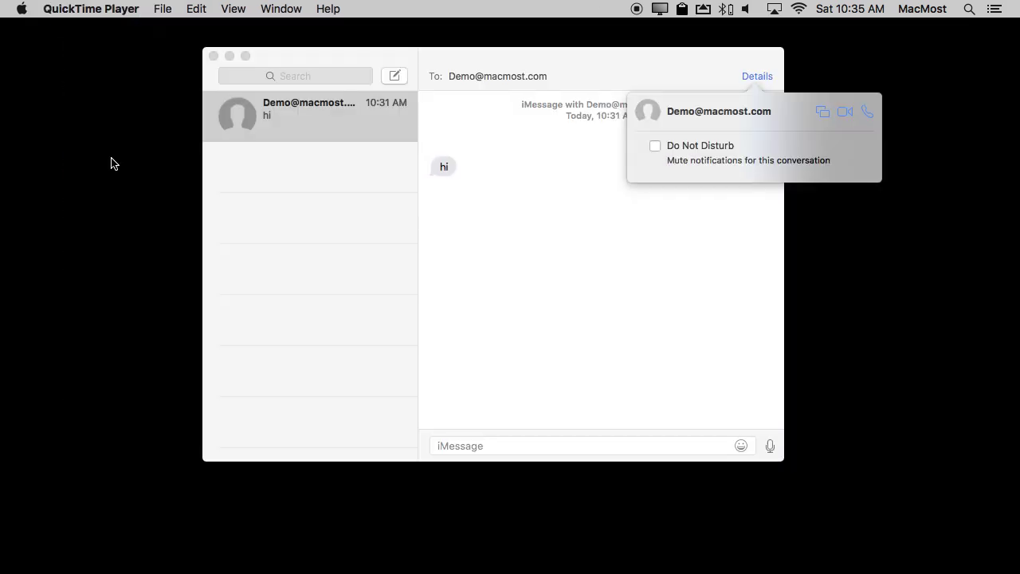
# Send the follow-up 'Everything ok now?' in the local Messages conversation.
pyautogui.click(636, 76)
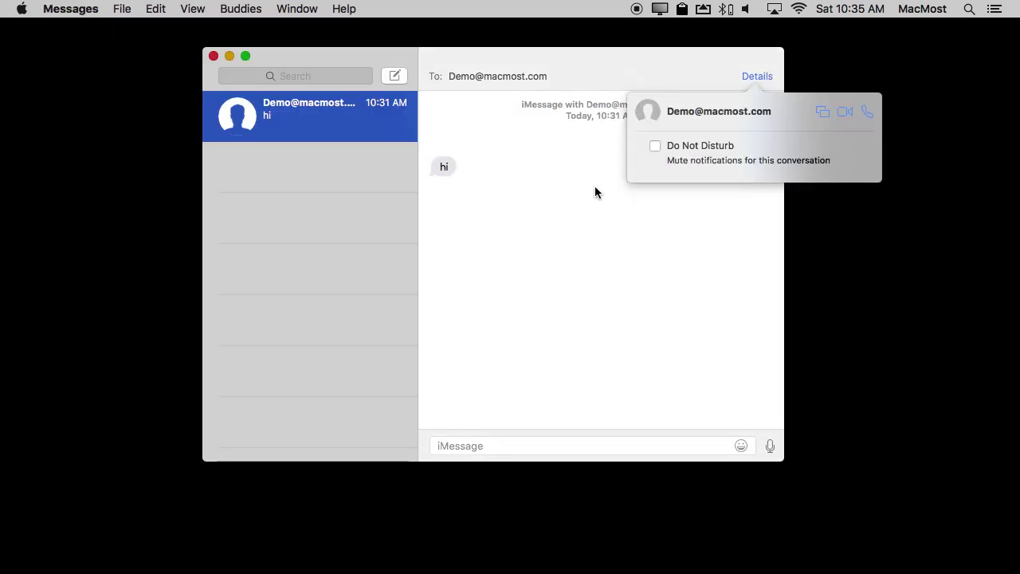
pyautogui.click(500, 446)
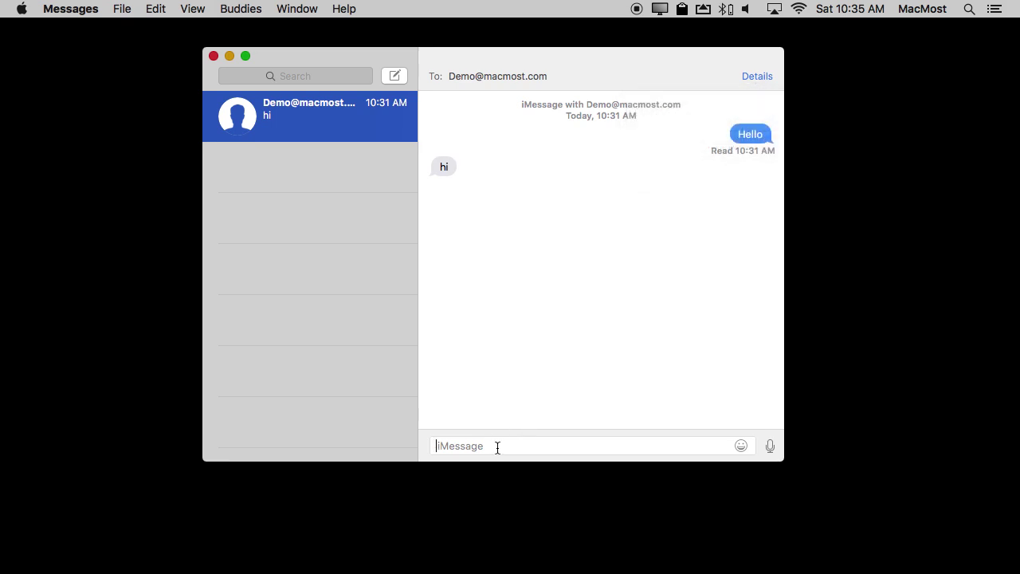
pyautogui.write('Every')
pyautogui.write('thing ok now?')
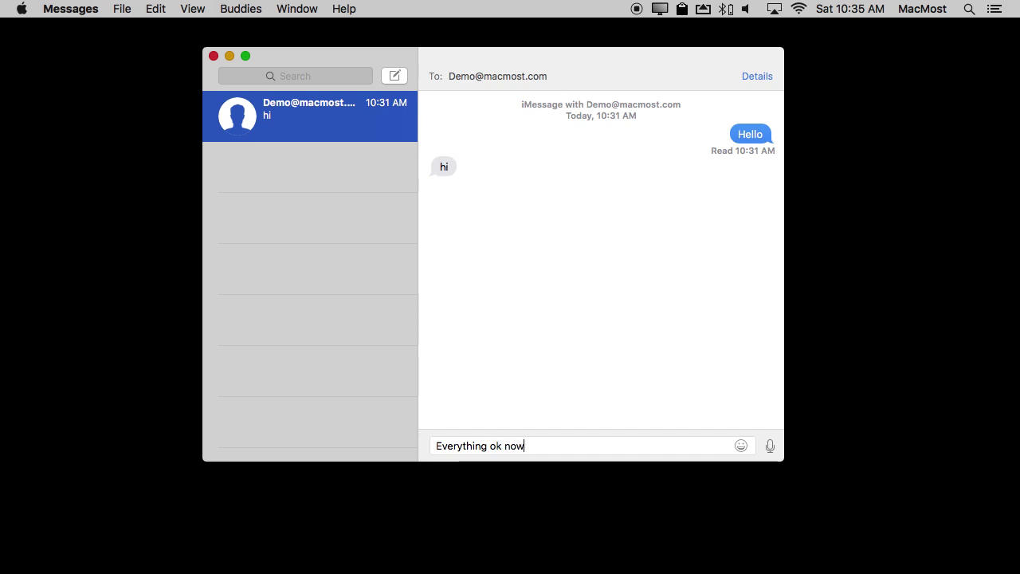
pyautogui.press('Return')
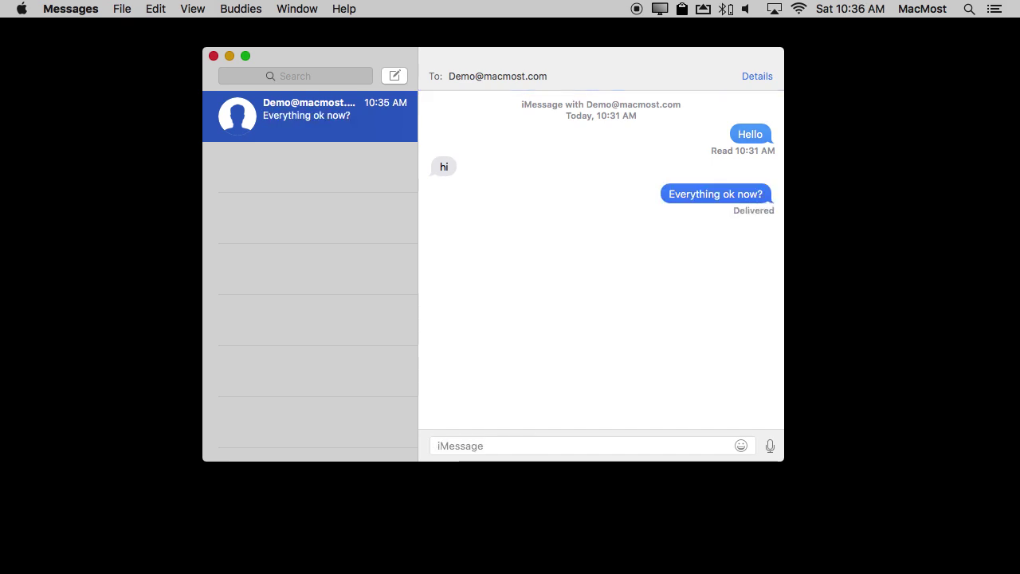